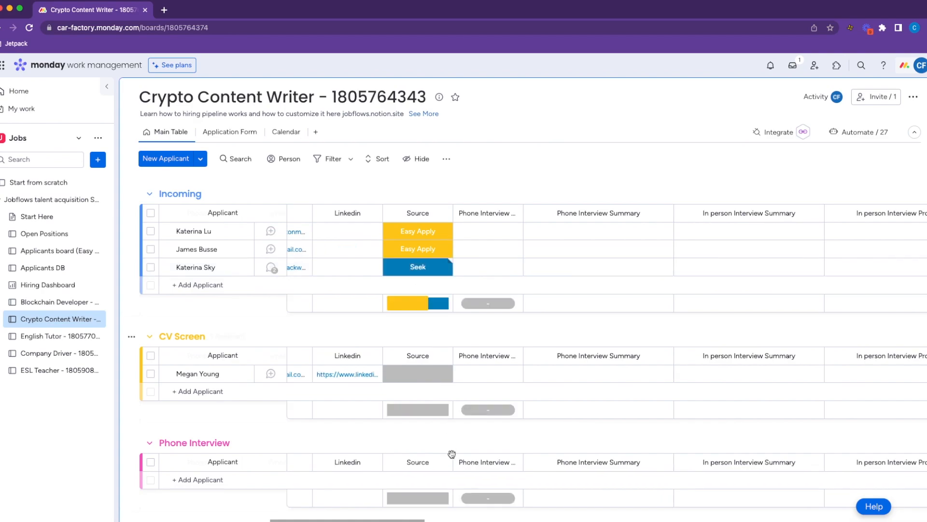
Scroll the Crypto Content Writer Main Table sideways to show the Resume, Phone, Email and Source columns.
{"action": "scroll", "coordinate": [560, 269], "scroll_direction": "left", "scroll_amount": 5}
Preview the Seek applicant's resume PDF, then close the preview.
{"action": "left_click", "coordinate": [560, 269]}
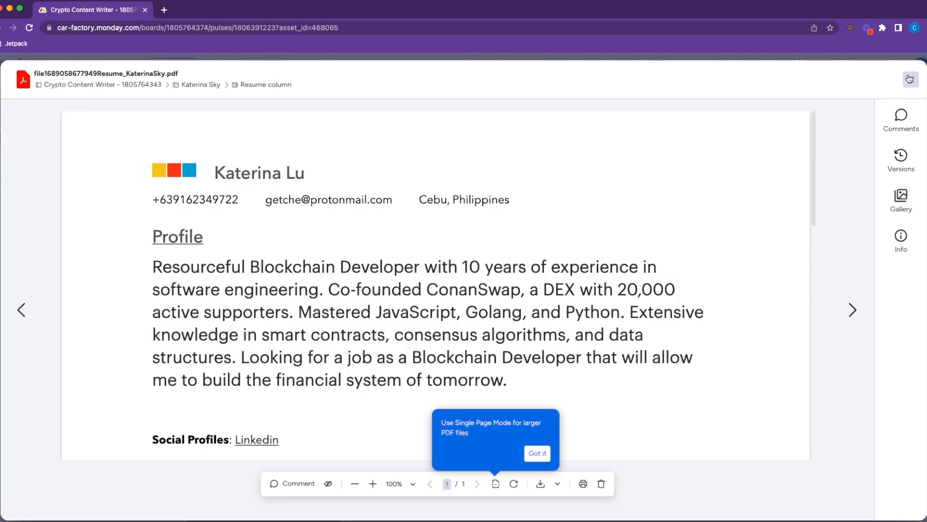
{"action": "left_click", "coordinate": [911, 79]}
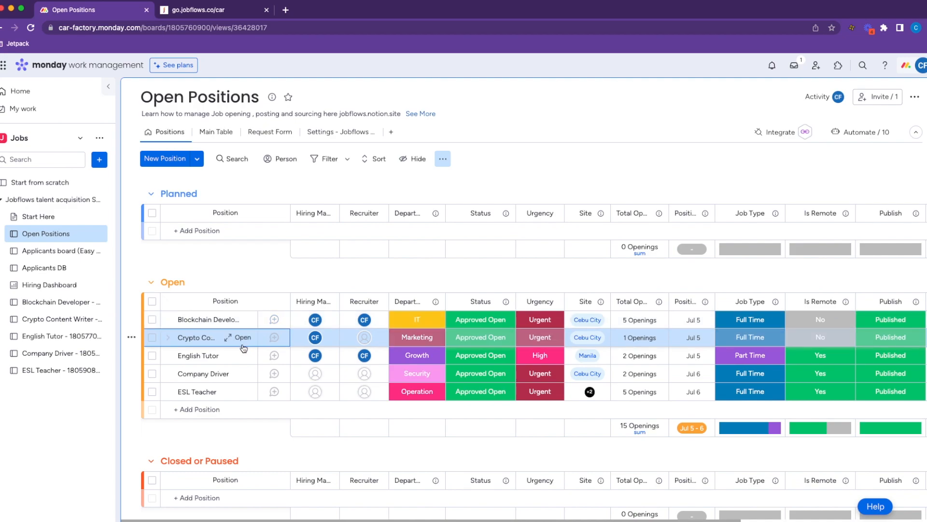
Go to the Jobflows settings Job Boards section and expand the SEEK integration.
{"action": "left_click", "coordinate": [347, 137]}
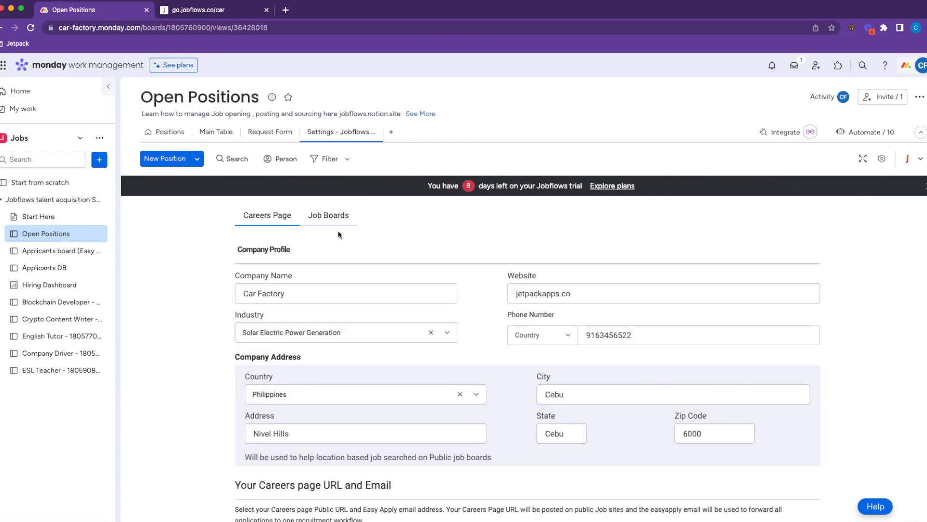
{"action": "left_click", "coordinate": [333, 218]}
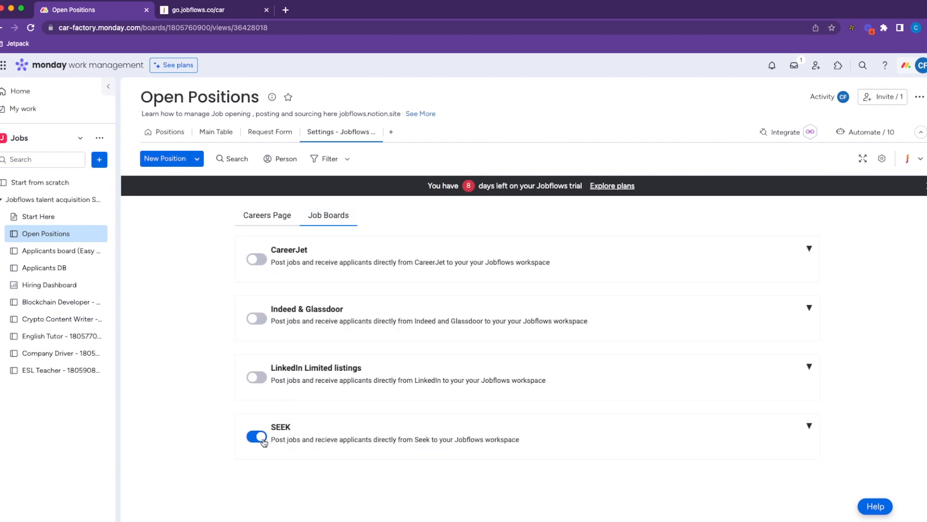
{"action": "left_click", "coordinate": [810, 427]}
Check the Seek Hirer ID value and open SEEK's Link your software page.
{"action": "scroll", "coordinate": [806, 389], "scroll_direction": "down", "scroll_amount": 2}
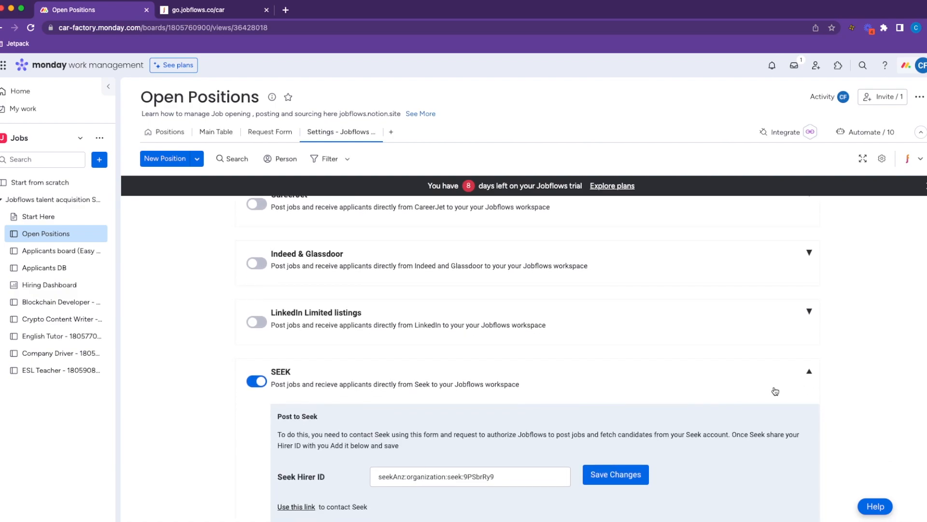
{"action": "left_click_drag", "start_coordinate": [504, 477], "coordinate": [369, 470]}
{"action": "left_click", "coordinate": [374, 504]}
{"action": "left_click", "coordinate": [307, 507]}
Select 'monday.com powered by Jobflows' as the SEEK provider, review the connection request, then close the tab.
{"action": "left_click", "coordinate": [454, 282]}
{"action": "type", "text": "jobflo"}
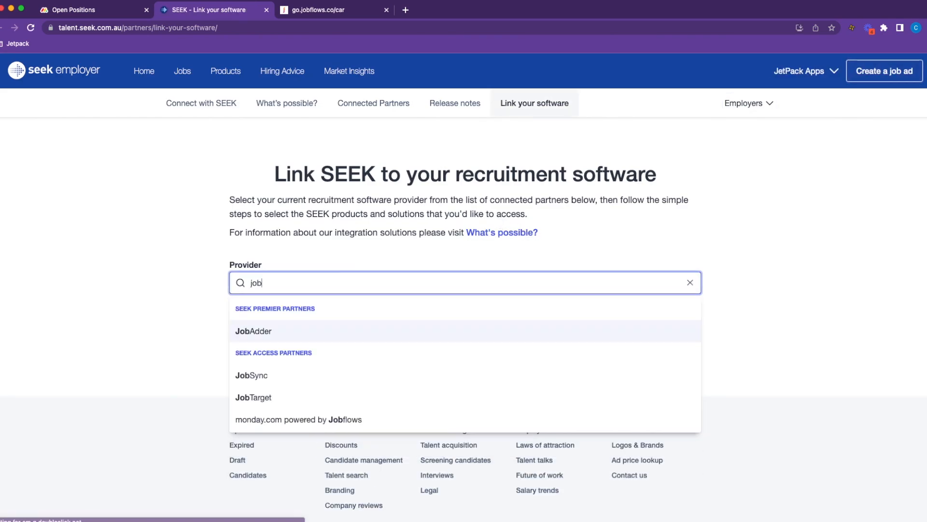
{"action": "left_click", "coordinate": [495, 337]}
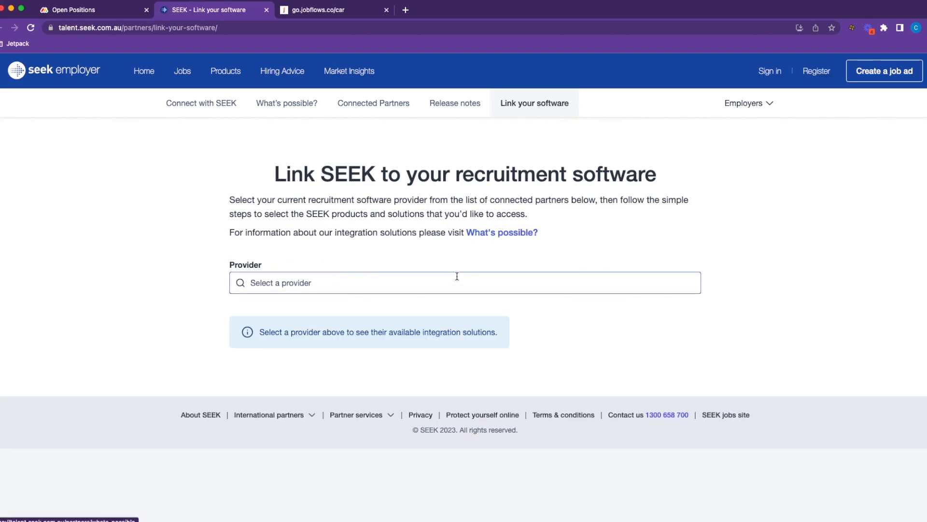
{"action": "left_click", "coordinate": [454, 283]}
{"action": "type", "text": "jobflow"}
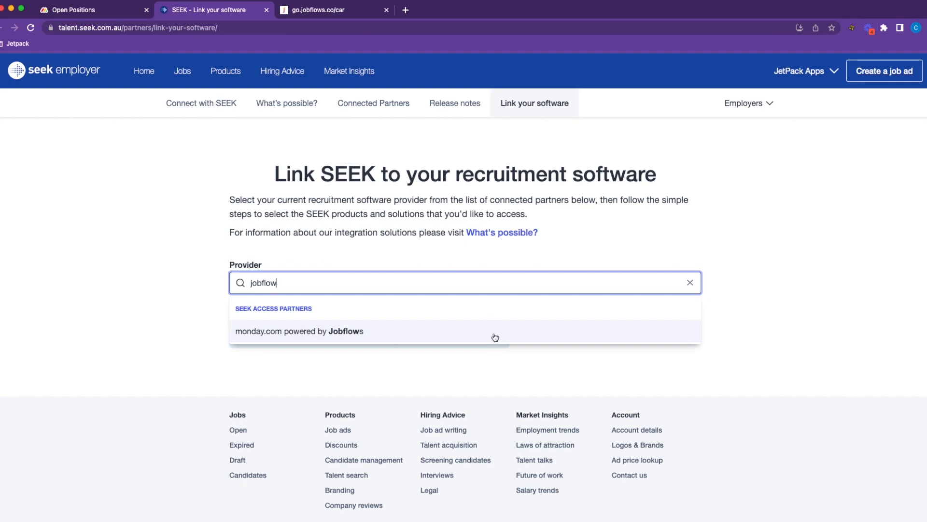
{"action": "left_click", "coordinate": [495, 337]}
{"action": "scroll", "coordinate": [398, 327], "scroll_direction": "down", "scroll_amount": 12}
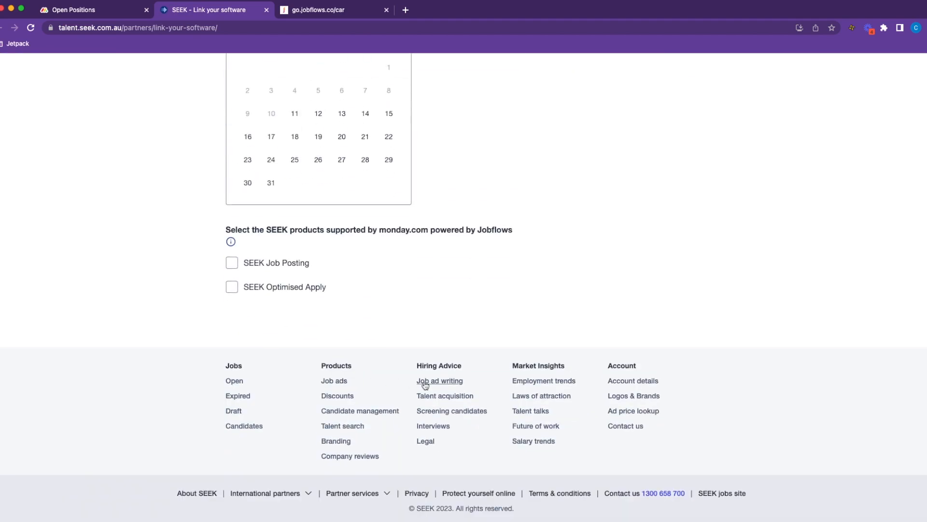
{"action": "scroll", "coordinate": [425, 385], "scroll_direction": "up", "scroll_amount": 15}
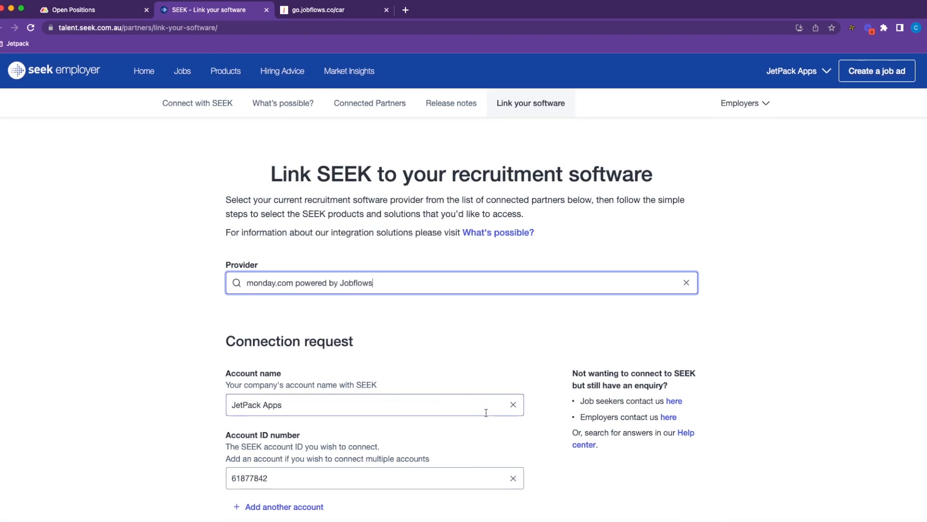
{"action": "left_click", "coordinate": [267, 10]}
Save the Seek Hirer ID setting in Jobflows.
{"action": "left_click_drag", "start_coordinate": [499, 477], "coordinate": [358, 478]}
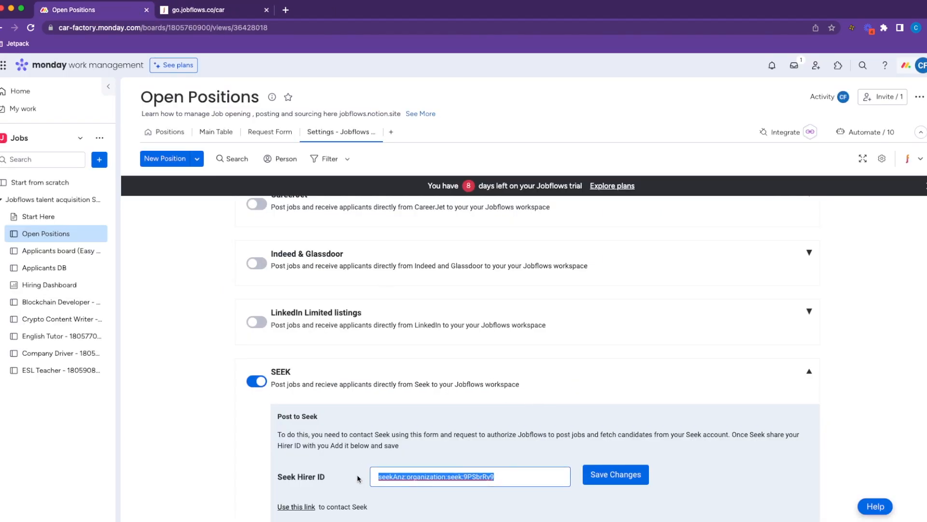
{"action": "left_click", "coordinate": [556, 445]}
{"action": "left_click", "coordinate": [625, 480]}
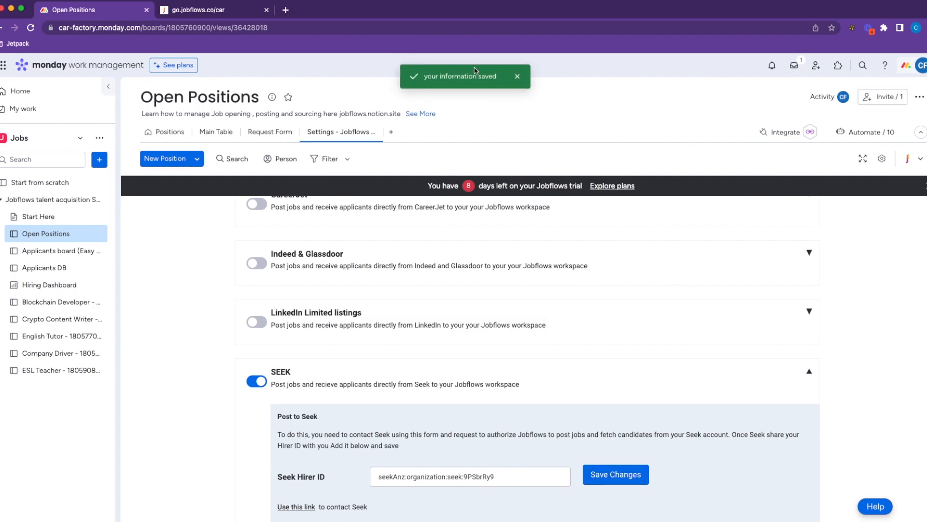
Return to the Positions board and scroll the table right and back.
{"action": "left_click", "coordinate": [167, 131]}
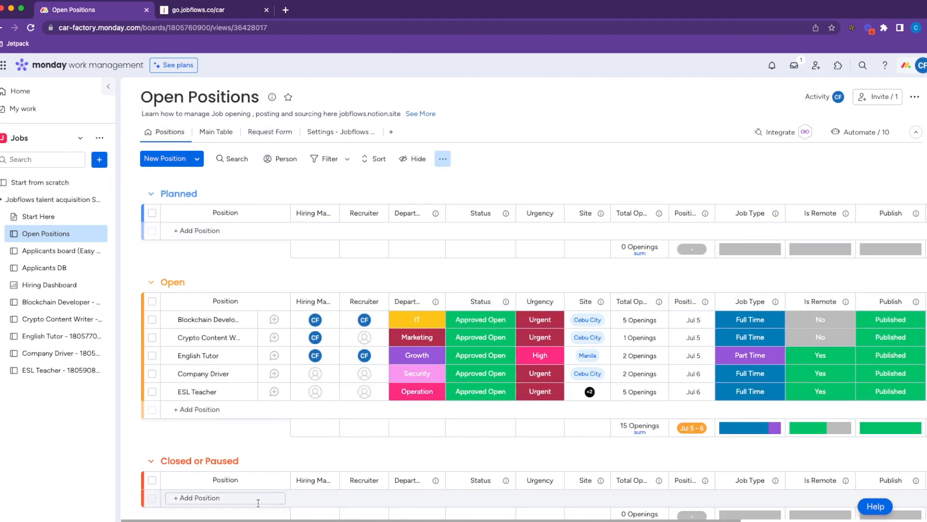
{"action": "left_click_drag", "start_coordinate": [238, 517], "coordinate": [544, 519]}
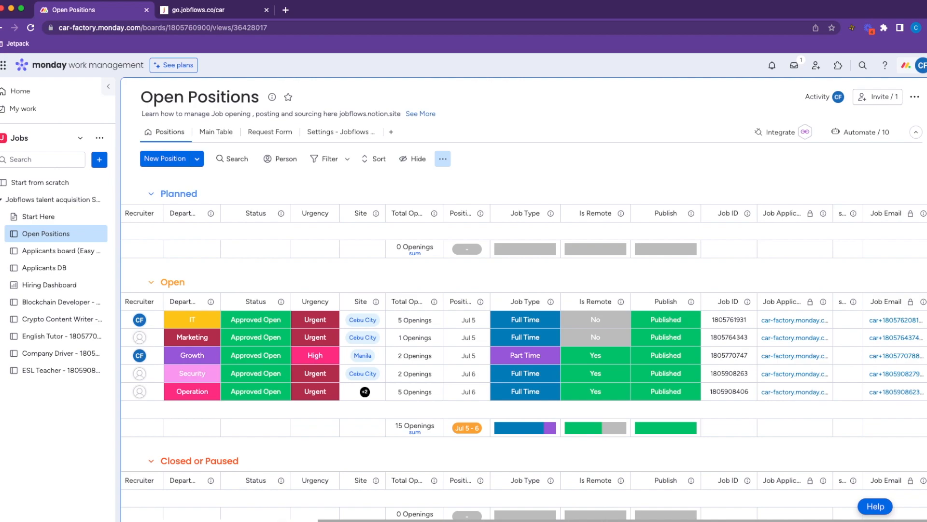
{"action": "left_click_drag", "start_coordinate": [603, 518], "coordinate": [251, 515]}
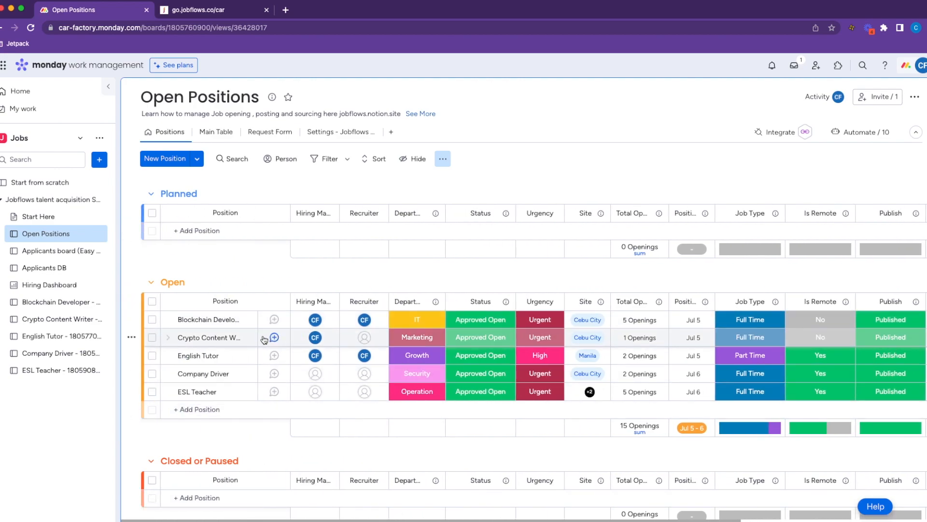
Add the SEEK Job Posting Item View from Installed Apps to the Crypto Content Writer item.
{"action": "left_click", "coordinate": [245, 340]}
{"action": "left_click", "coordinate": [248, 338]}
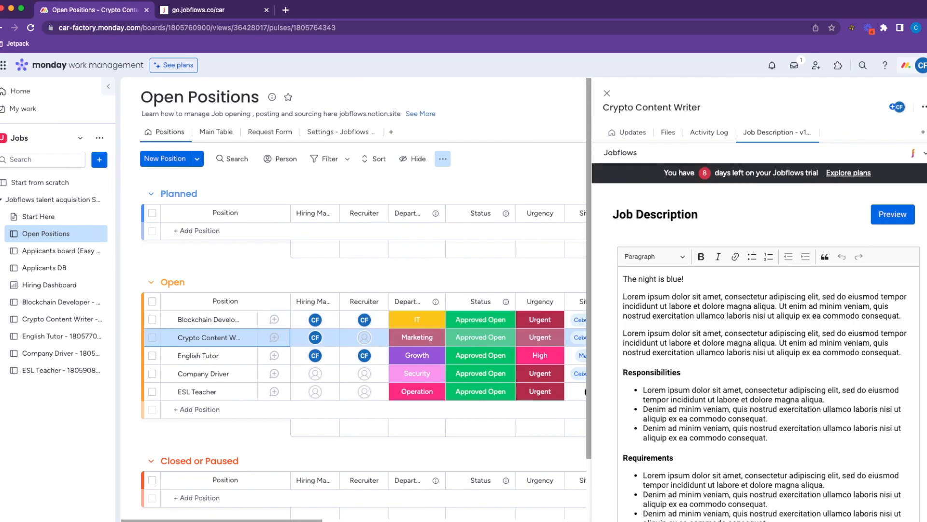
{"action": "left_click", "coordinate": [922, 132]}
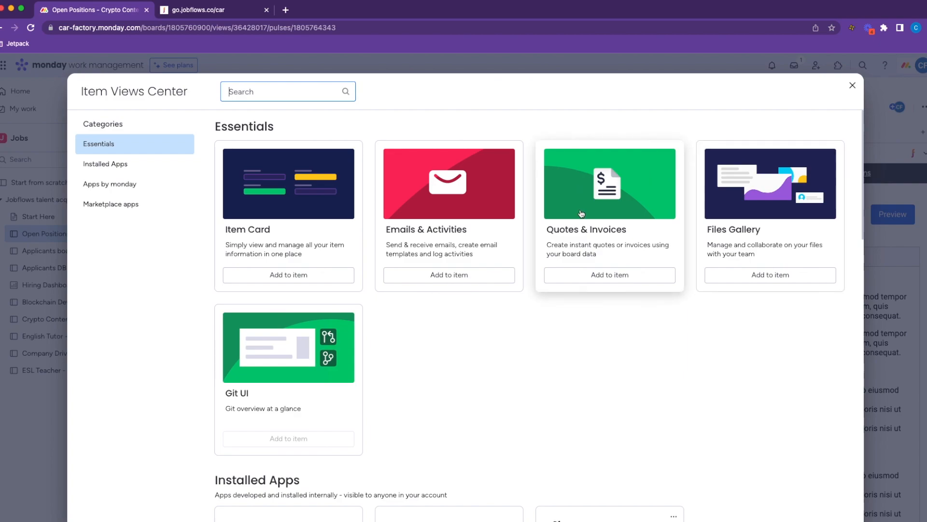
{"action": "scroll", "coordinate": [564, 344], "scroll_direction": "down", "scroll_amount": 2}
{"action": "scroll", "coordinate": [563, 347], "scroll_direction": "down", "scroll_amount": 4}
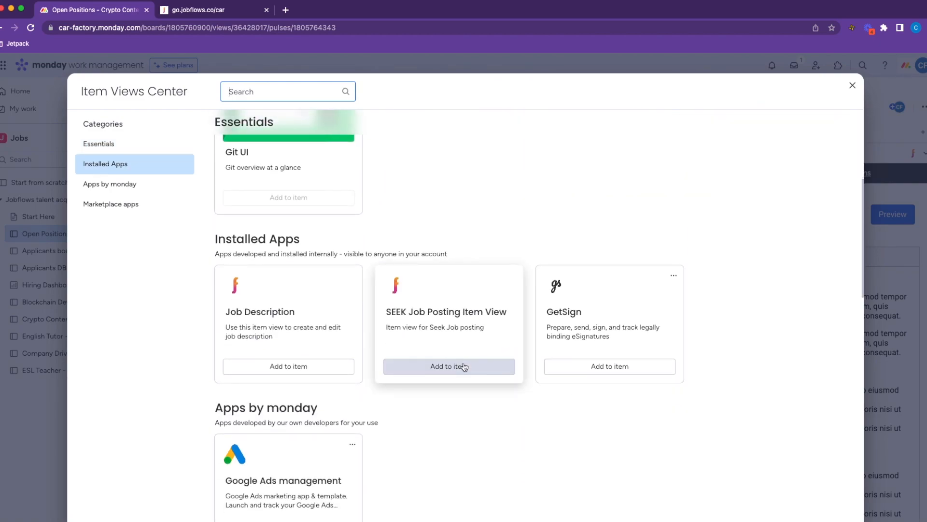
{"action": "left_click", "coordinate": [439, 366]}
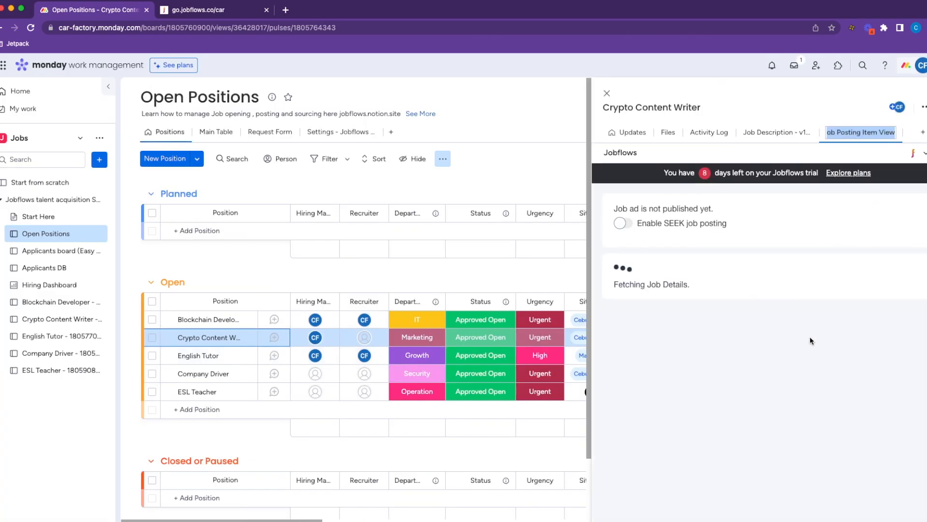
Enable SEEK posting and add a Recruiter contact person with the contact's name and e-mail.
{"action": "left_click", "coordinate": [623, 223]}
{"action": "scroll", "coordinate": [771, 311], "scroll_direction": "down", "scroll_amount": 1}
{"action": "left_click", "coordinate": [685, 271]}
{"action": "left_click", "coordinate": [676, 285]}
{"action": "left_click", "coordinate": [679, 311]}
{"action": "key", "text": "Tab"}
{"action": "key", "text": "Tab"}
{"action": "scroll", "coordinate": [763, 353], "scroll_direction": "down", "scroll_amount": 1}
{"action": "type", "text": "che"}
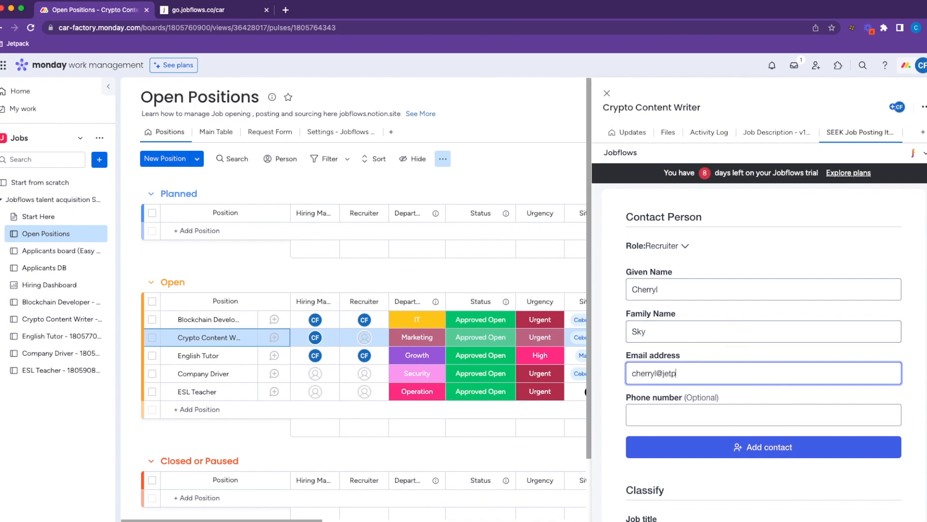
{"action": "left_click", "coordinate": [802, 444]}
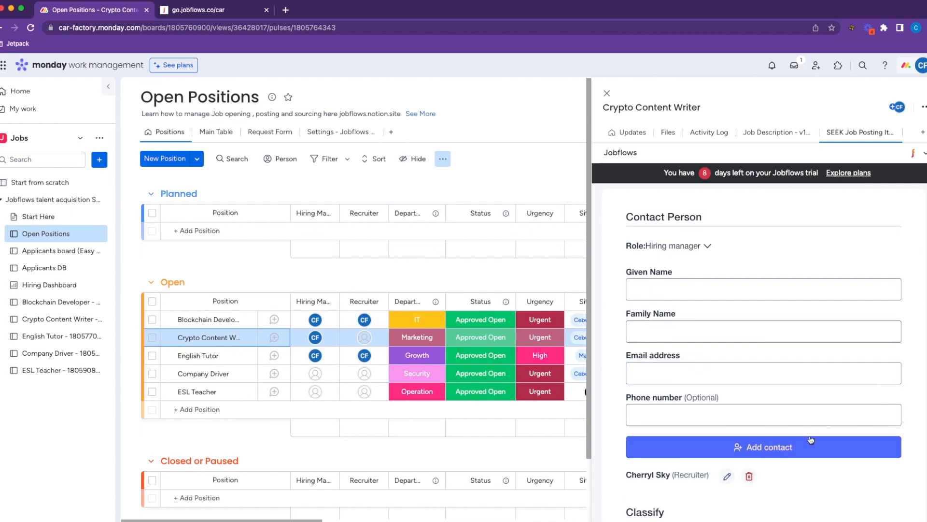
Set location Melbourne VIC 3000, Marketing Communications classification, Full Time work type and Hourly rate pay.
{"action": "scroll", "coordinate": [790, 389], "scroll_direction": "down", "scroll_amount": 8}
{"action": "scroll", "coordinate": [683, 265], "scroll_direction": "up", "scroll_amount": 1}
{"action": "left_click", "coordinate": [679, 230]}
{"action": "scroll", "coordinate": [680, 232], "scroll_direction": "down", "scroll_amount": 1}
{"action": "type", "text": "mel"}
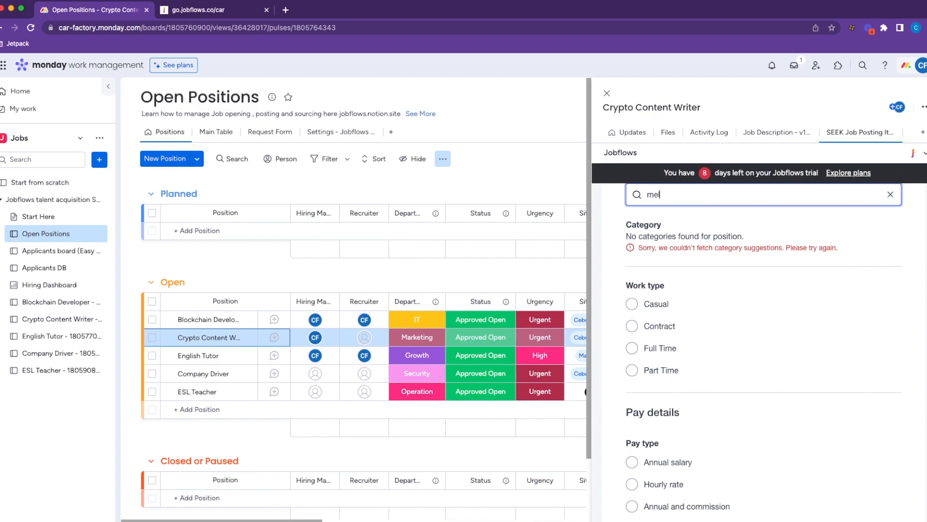
{"action": "left_click", "coordinate": [676, 218]}
{"action": "scroll", "coordinate": [696, 341], "scroll_direction": "up", "scroll_amount": 2}
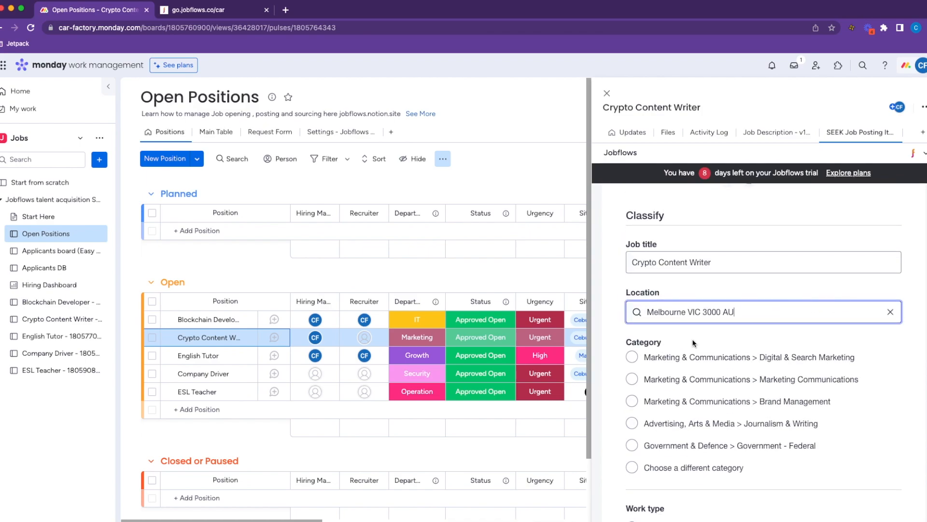
{"action": "left_click", "coordinate": [631, 378]}
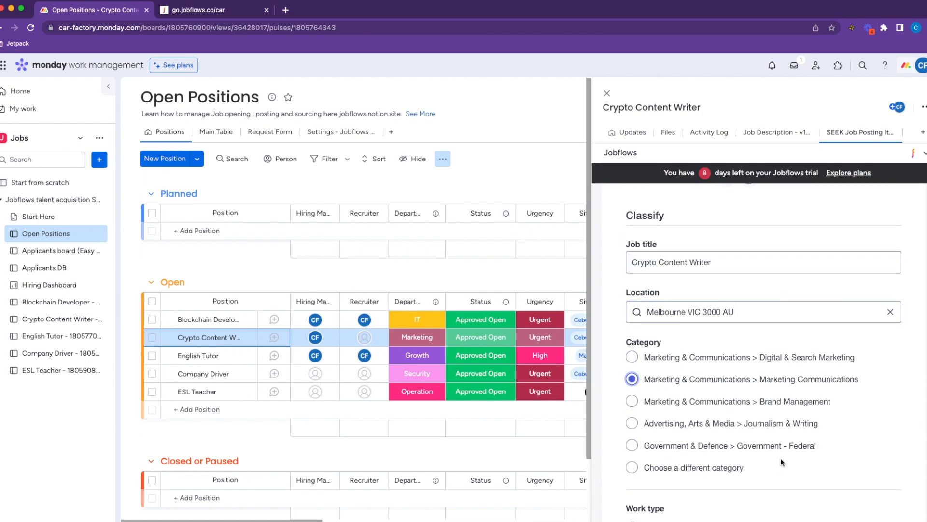
{"action": "scroll", "coordinate": [688, 303], "scroll_direction": "down", "scroll_amount": 5}
{"action": "left_click", "coordinate": [631, 318]}
{"action": "scroll", "coordinate": [632, 319], "scroll_direction": "down", "scroll_amount": 3}
{"action": "left_click", "coordinate": [631, 319]}
Fill the pay range, show 6000 on the ad, choose Classic ad type and post to SEEK.
{"action": "left_click", "coordinate": [724, 418]}
{"action": "type", "text": "20"}
{"action": "key", "text": "Tab"}
{"action": "type", "text": "30"}
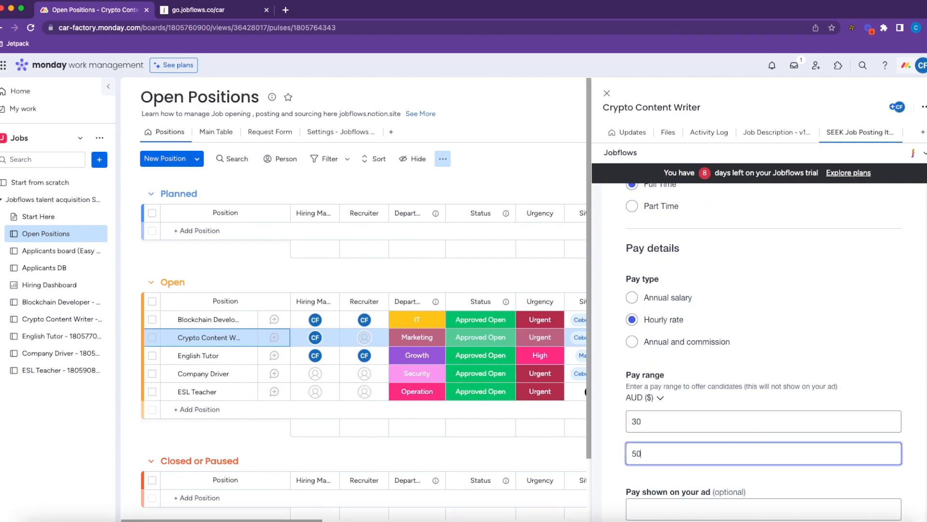
{"action": "scroll", "coordinate": [697, 289], "scroll_direction": "down", "scroll_amount": 5}
{"action": "scroll", "coordinate": [698, 288], "scroll_direction": "up", "scroll_amount": 2}
{"action": "left_click", "coordinate": [697, 289]}
{"action": "type", "text": "6000"}
{"action": "left_click", "coordinate": [681, 367]}
{"action": "scroll", "coordinate": [695, 357], "scroll_direction": "down", "scroll_amount": 10}
{"action": "left_click", "coordinate": [815, 511]}
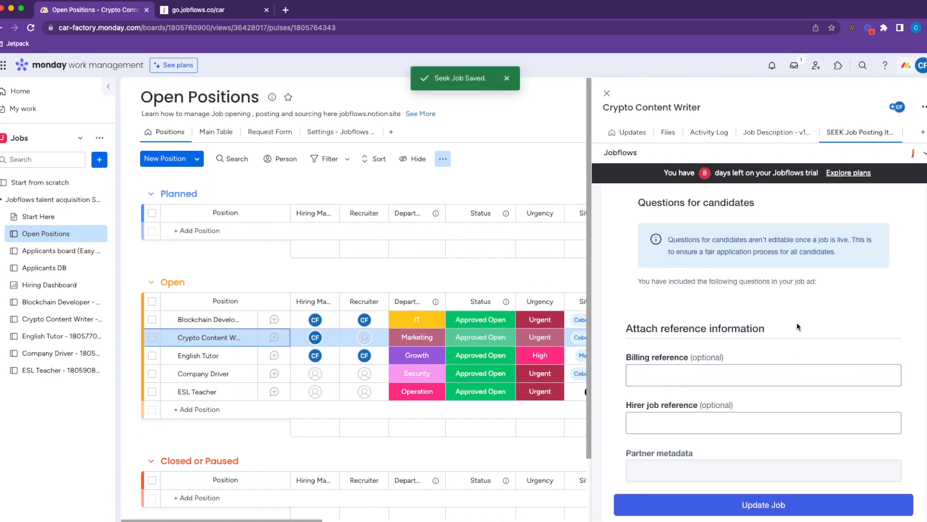
{"action": "scroll", "coordinate": [798, 326], "scroll_direction": "up", "scroll_amount": 15}
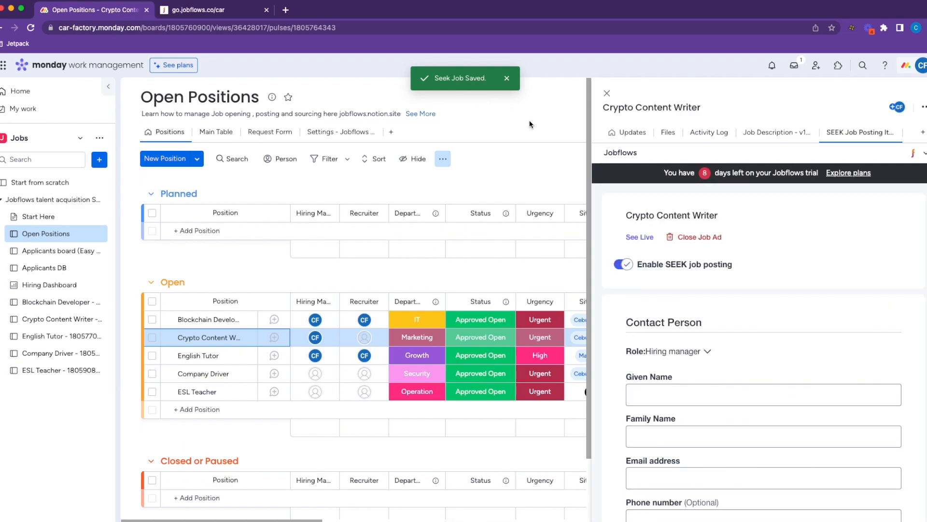
Review the live Crypto Content Writer ad on SEEK, then return to monday.com.
{"action": "left_click", "coordinate": [643, 239]}
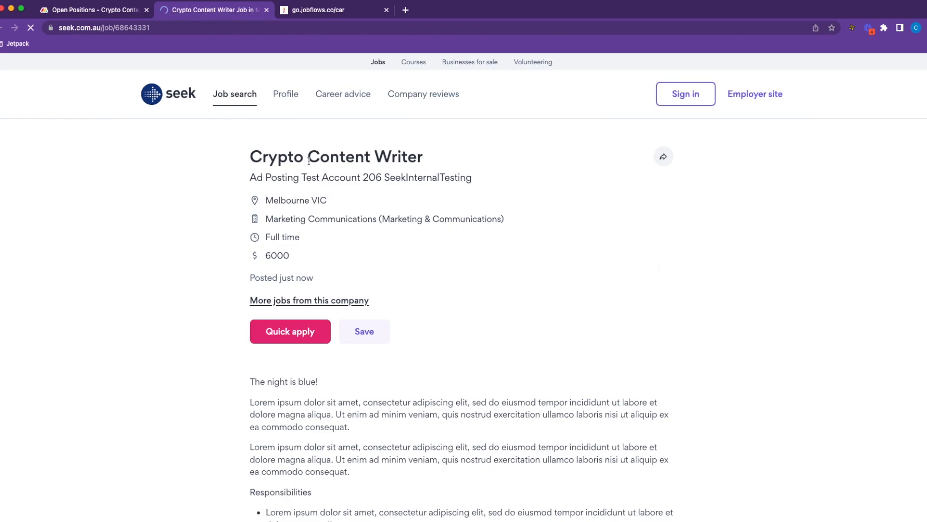
{"action": "scroll", "coordinate": [499, 224], "scroll_direction": "down", "scroll_amount": 5}
{"action": "left_click_drag", "start_coordinate": [249, 177], "coordinate": [440, 209]}
{"action": "scroll", "coordinate": [523, 303], "scroll_direction": "down", "scroll_amount": 2}
{"action": "scroll", "coordinate": [522, 303], "scroll_direction": "down", "scroll_amount": 10}
{"action": "scroll", "coordinate": [384, 276], "scroll_direction": "up", "scroll_amount": 2}
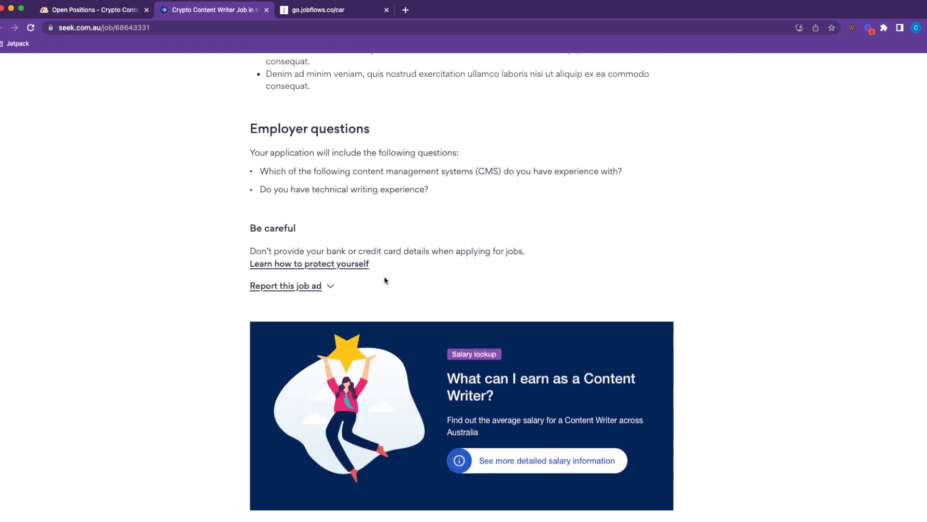
{"action": "scroll", "coordinate": [453, 286], "scroll_direction": "up", "scroll_amount": 15}
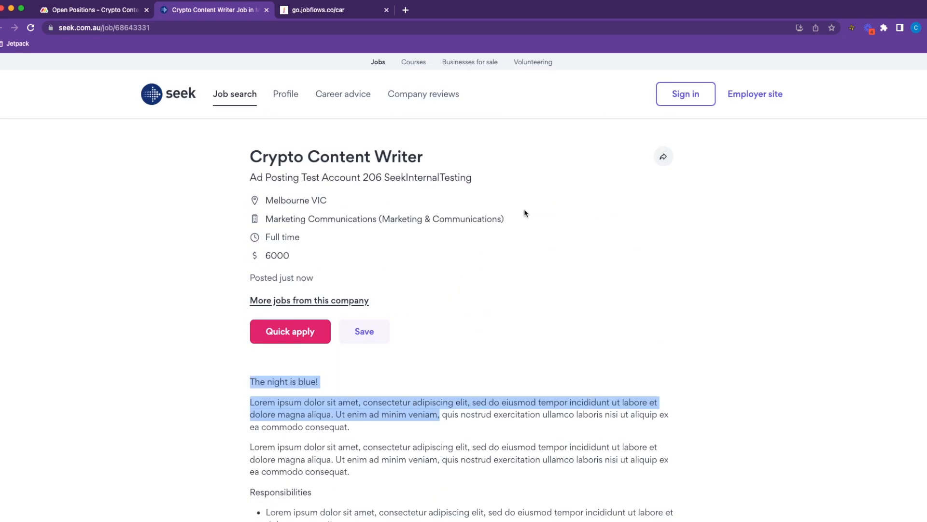
{"action": "left_click", "coordinate": [466, 376]}
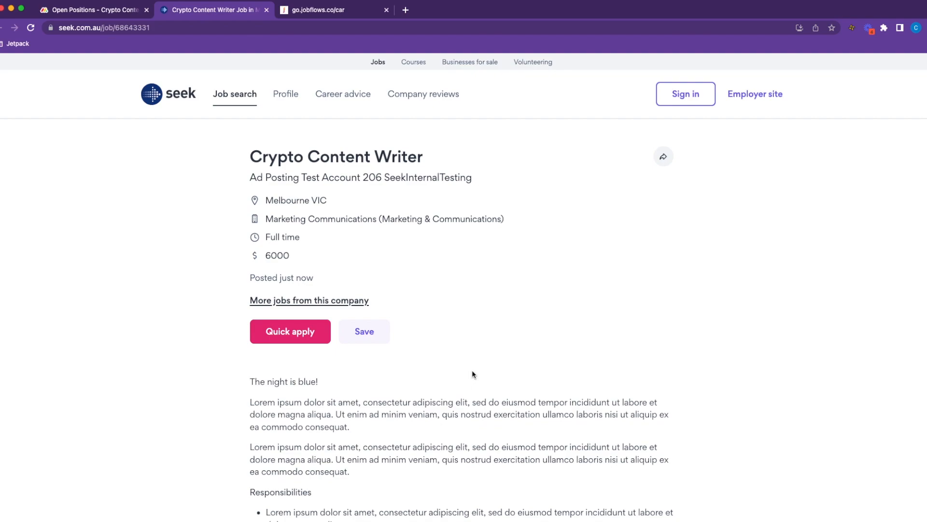
{"action": "left_click", "coordinate": [102, 11]}
Close the job side panel, open the Crypto Content Writer applicant board, then return to SEEK.
{"action": "left_click", "coordinate": [607, 93]}
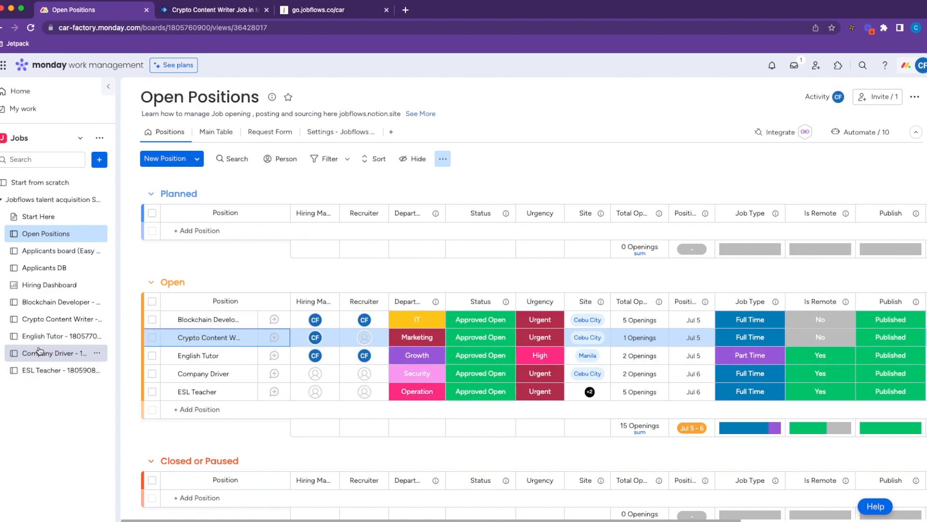
{"action": "left_click", "coordinate": [45, 319]}
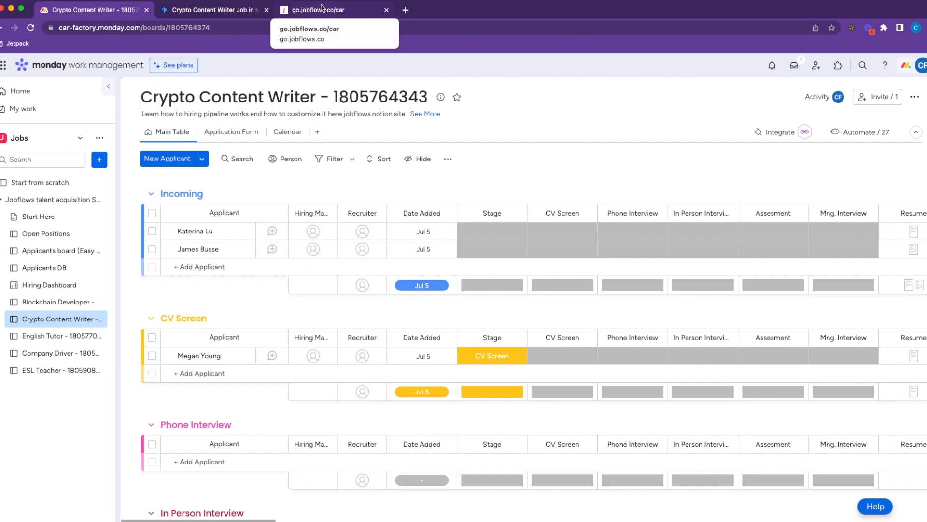
{"action": "left_click", "coordinate": [213, 10]}
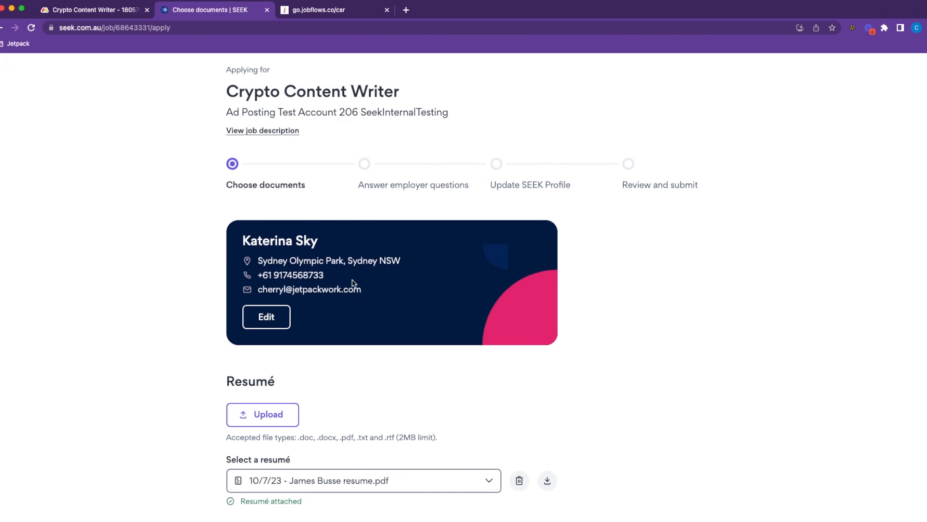
Replace the attached résumé on the SEEK application with a newly uploaded PDF.
{"action": "scroll", "coordinate": [357, 284], "scroll_direction": "down", "scroll_amount": 5}
{"action": "left_click", "coordinate": [489, 287]}
{"action": "left_click", "coordinate": [508, 285]}
{"action": "left_click", "coordinate": [519, 285]}
{"action": "left_click", "coordinate": [351, 320]}
{"action": "left_click", "coordinate": [303, 305]}
{"action": "left_click", "coordinate": [279, 224]}
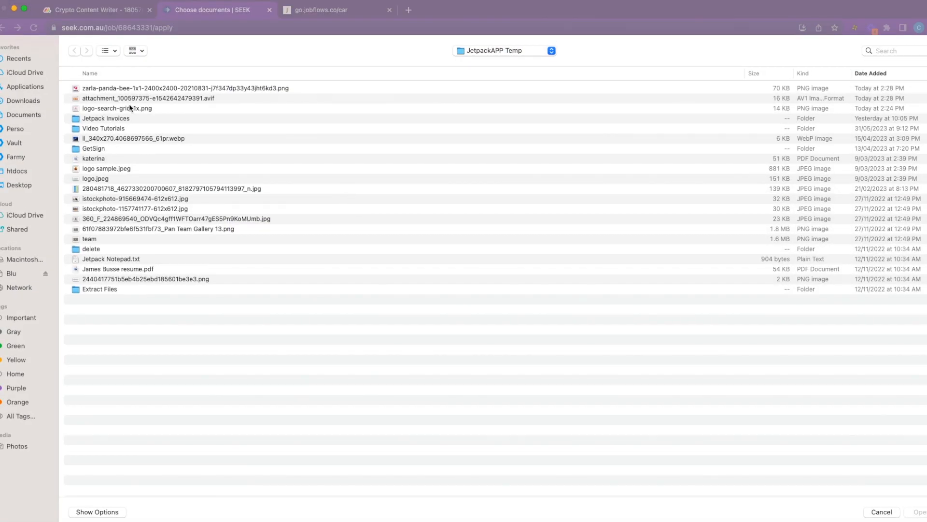
{"action": "double_click", "coordinate": [110, 162]}
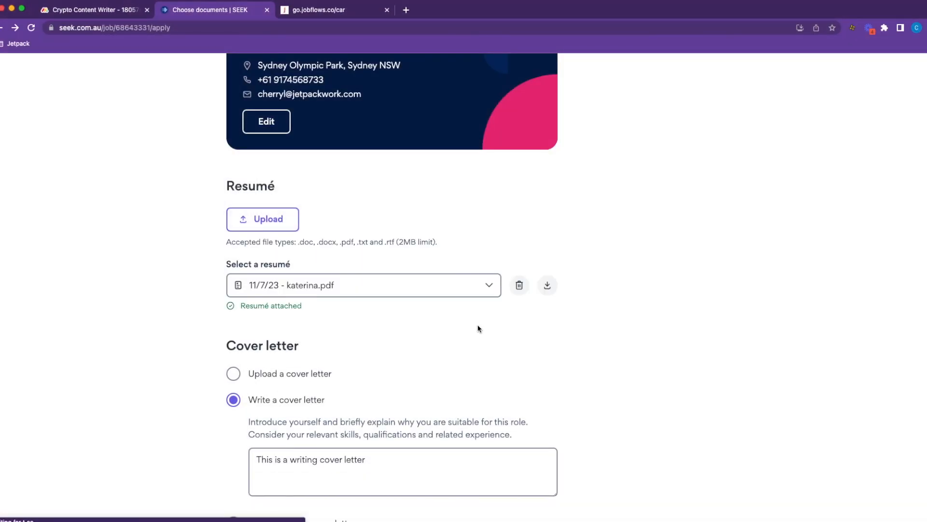
Write the cover letter and submit the Crypto Content Writer application.
{"action": "scroll", "coordinate": [412, 323], "scroll_direction": "down", "scroll_amount": 2}
{"action": "left_click", "coordinate": [381, 375]}
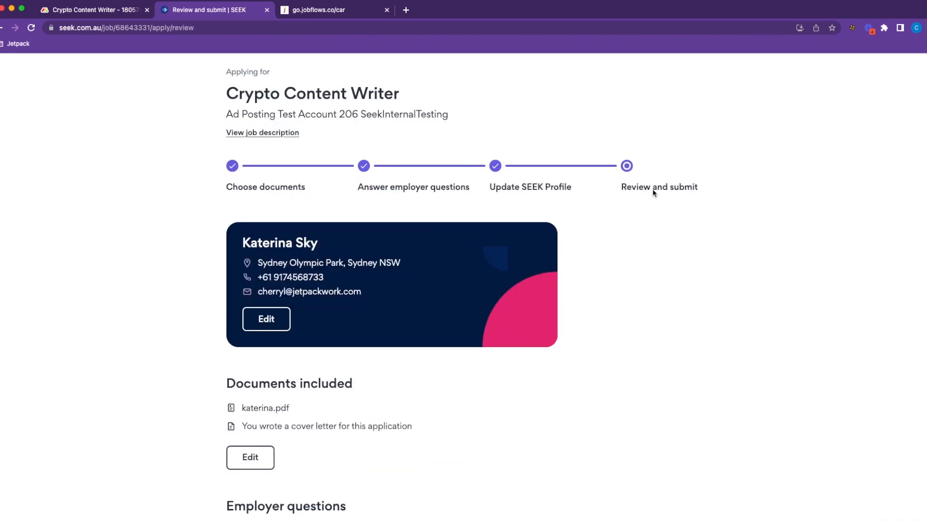
{"action": "scroll", "coordinate": [654, 196], "scroll_direction": "down", "scroll_amount": 15}
{"action": "left_click", "coordinate": [291, 353]}
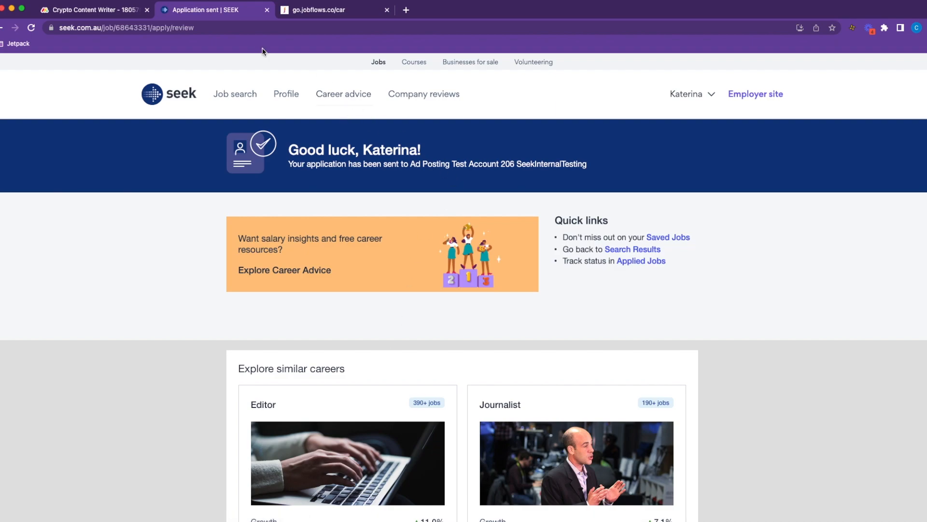
On the Crypto Content Writer board, view the new SEEK applicant's attached cover letter PDF.
{"action": "left_click", "coordinate": [113, 10]}
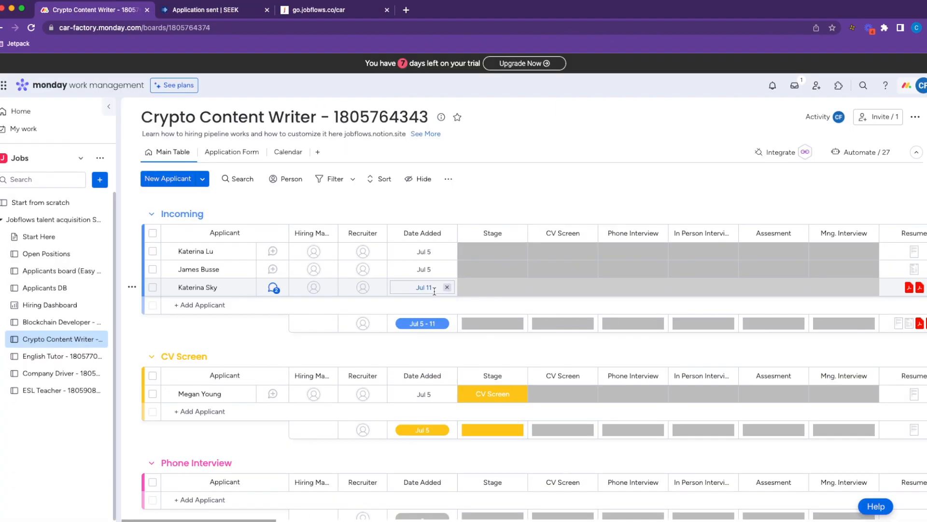
{"action": "left_click_drag", "start_coordinate": [271, 520], "coordinate": [346, 514]}
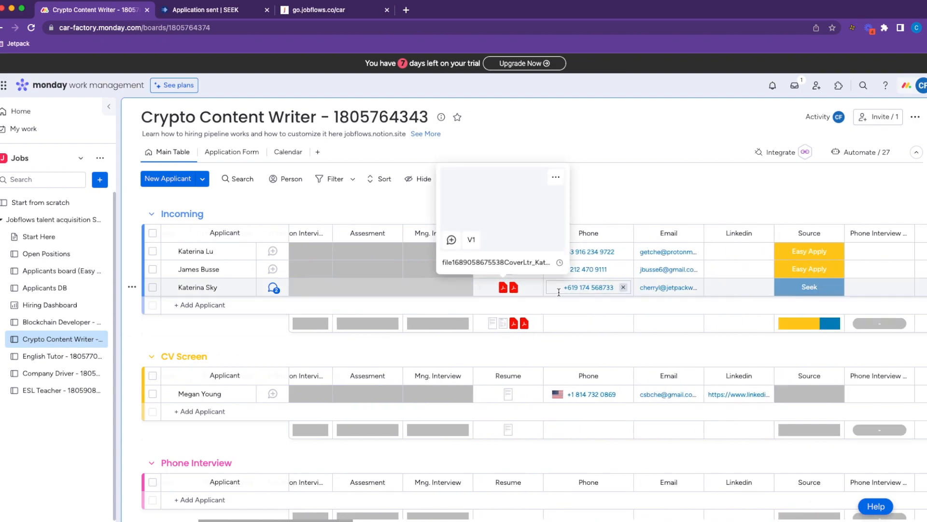
{"action": "left_click", "coordinate": [502, 288]}
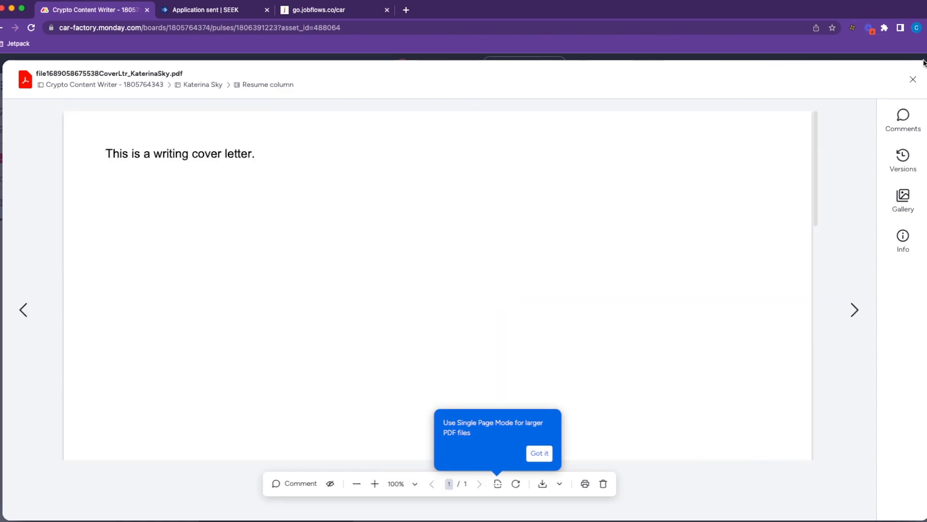
{"action": "left_click", "coordinate": [913, 79]}
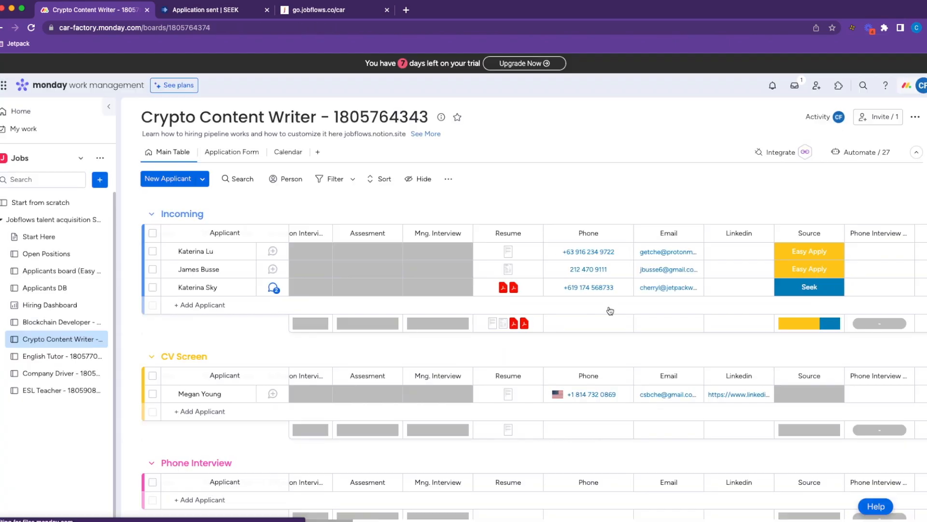
View the applicant's attached résumé PDF, then go to the Applicants DB board.
{"action": "left_click", "coordinate": [519, 289]}
{"action": "left_click", "coordinate": [514, 288]}
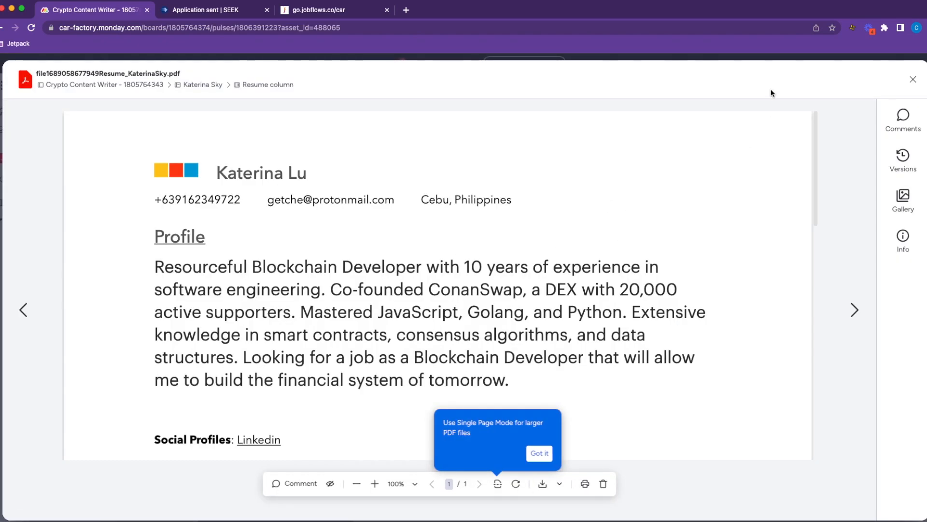
{"action": "left_click", "coordinate": [908, 87]}
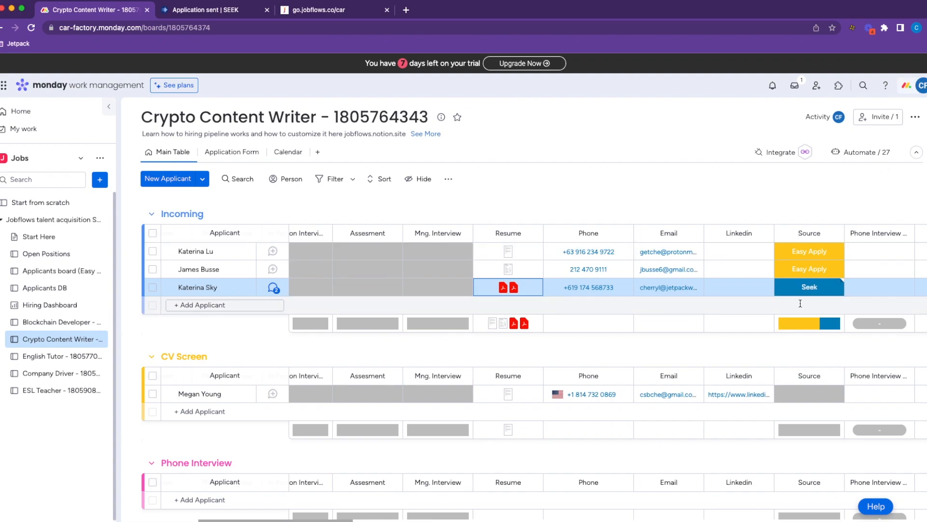
{"action": "left_click", "coordinate": [62, 288]}
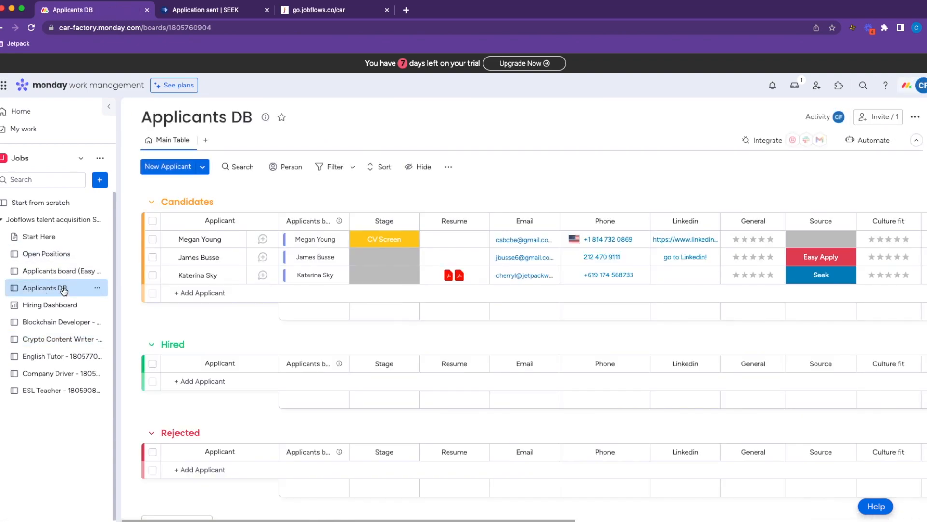
{"action": "left_click", "coordinate": [200, 409]}
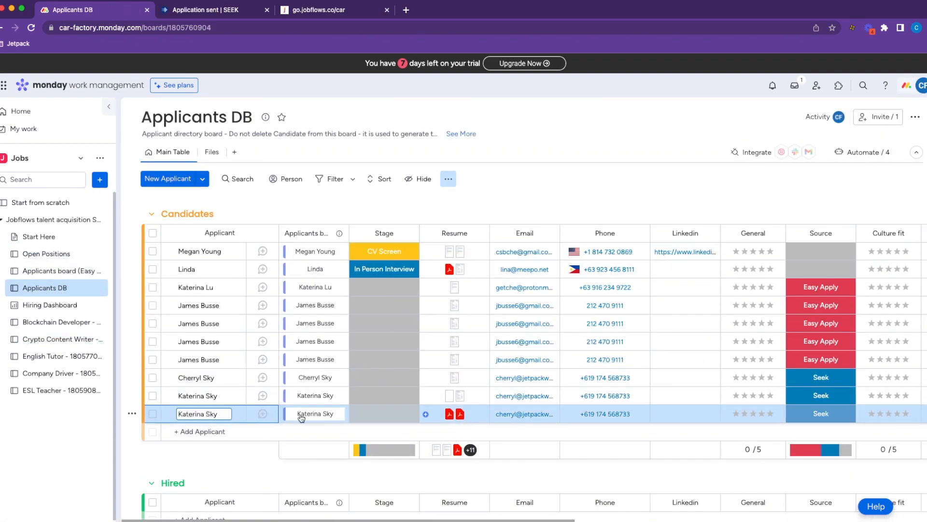
{"action": "scroll", "coordinate": [500, 428], "scroll_direction": "down", "scroll_amount": 1}
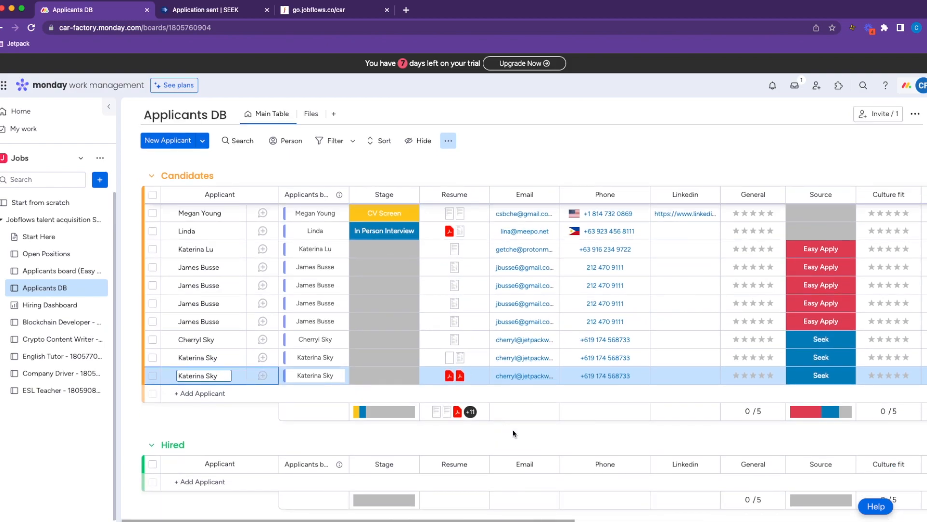
{"action": "left_click_drag", "start_coordinate": [459, 520], "coordinate": [434, 512]}
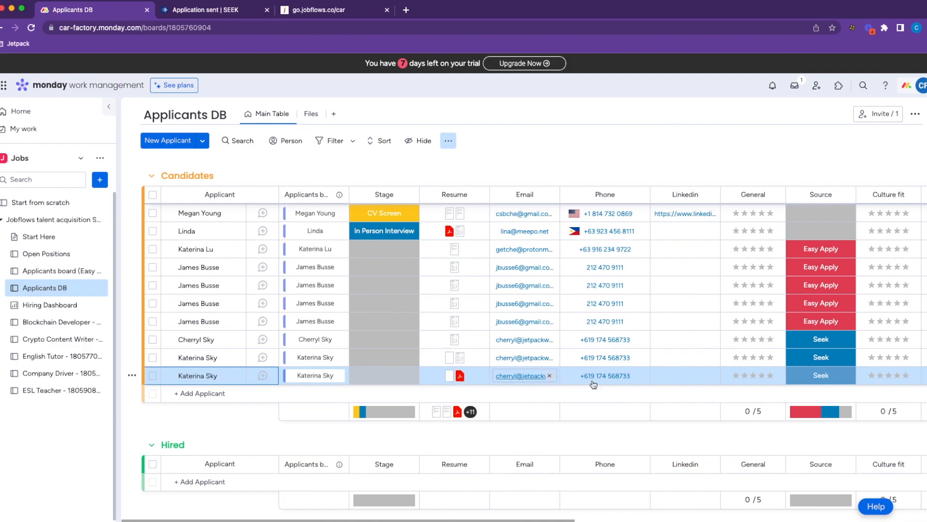